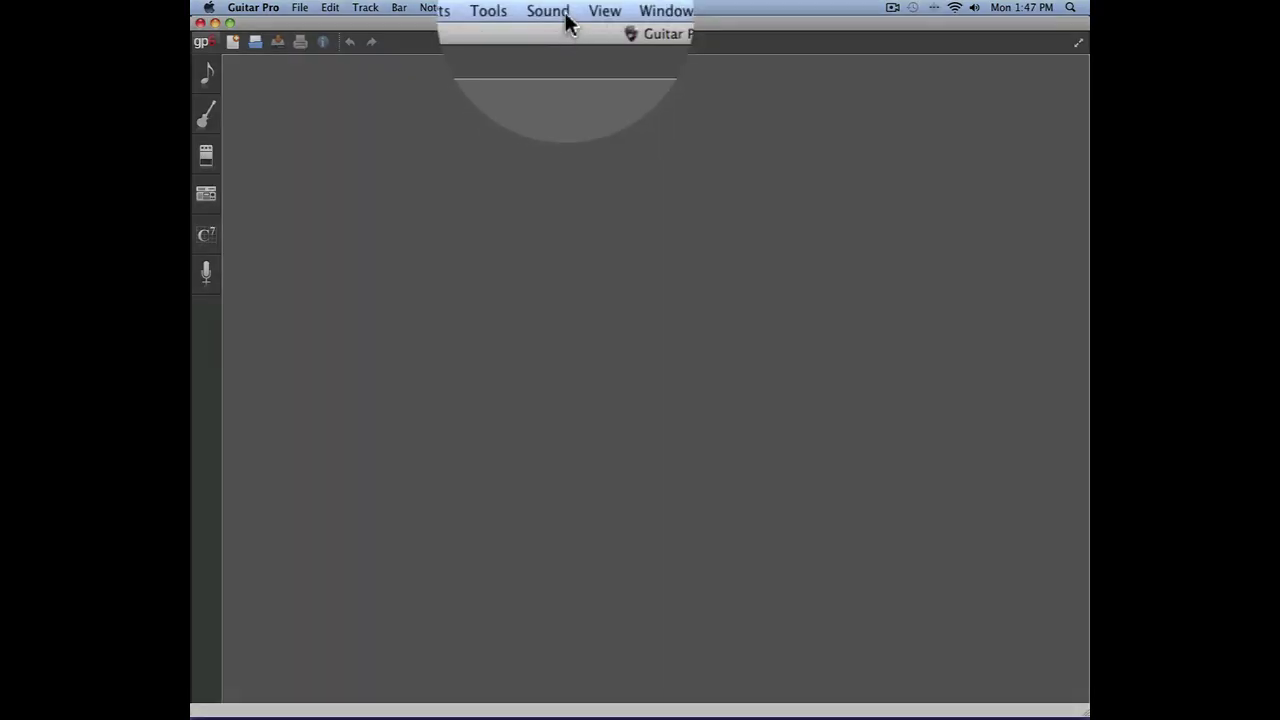
Open the Sound menu to check the RSE and play-sound-while-editing options.
click(553, 8)
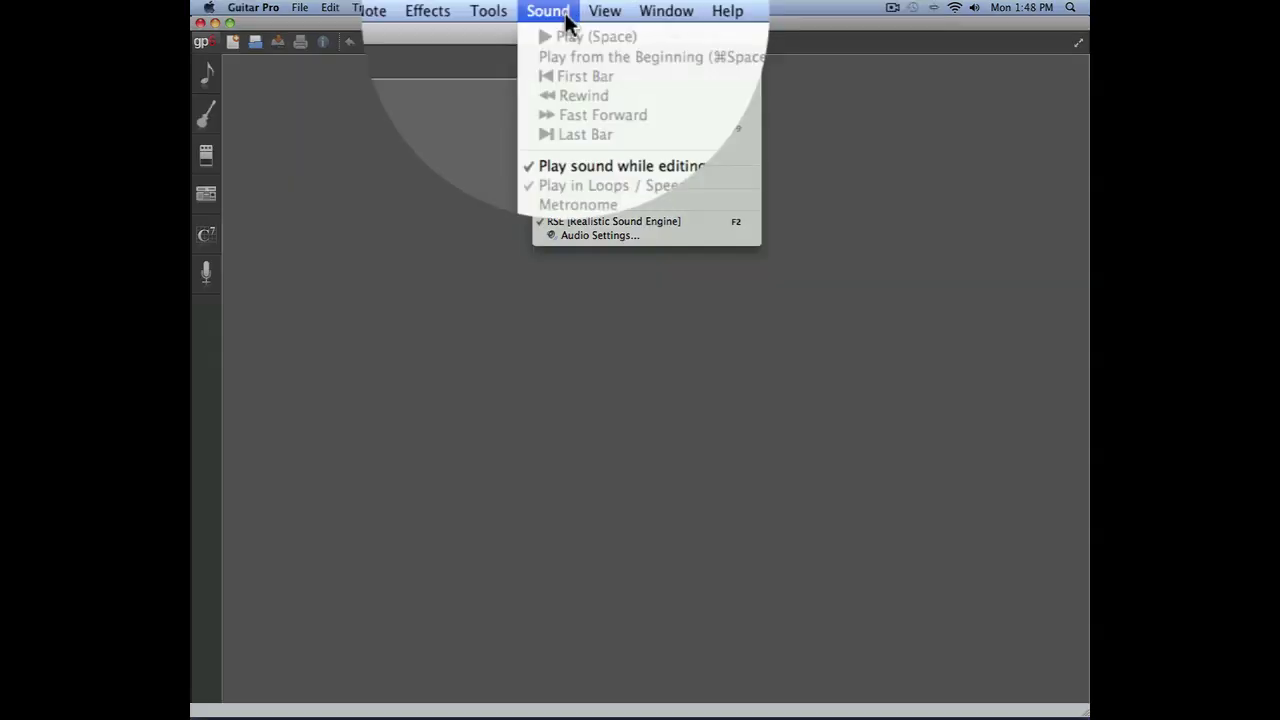
Confirm Audio Settings with Software Synthesizer as MIDI output and the built-in soundcard.
click(688, 245)
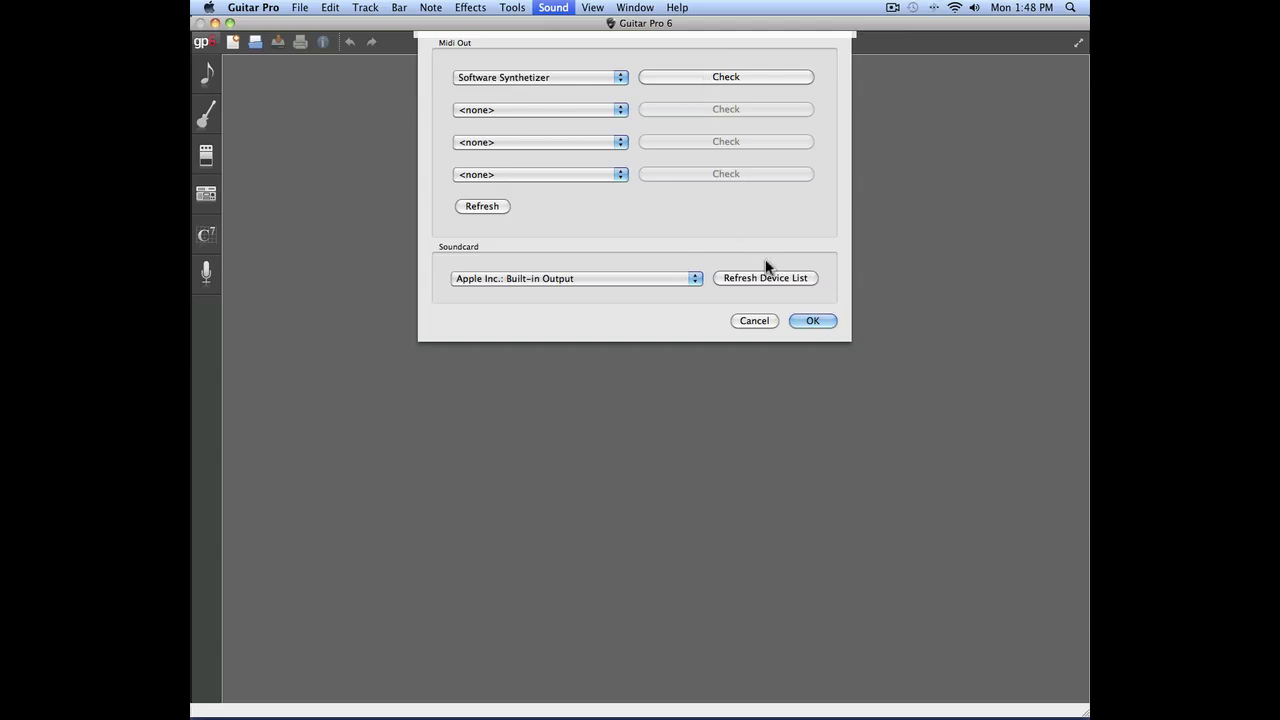
click(813, 321)
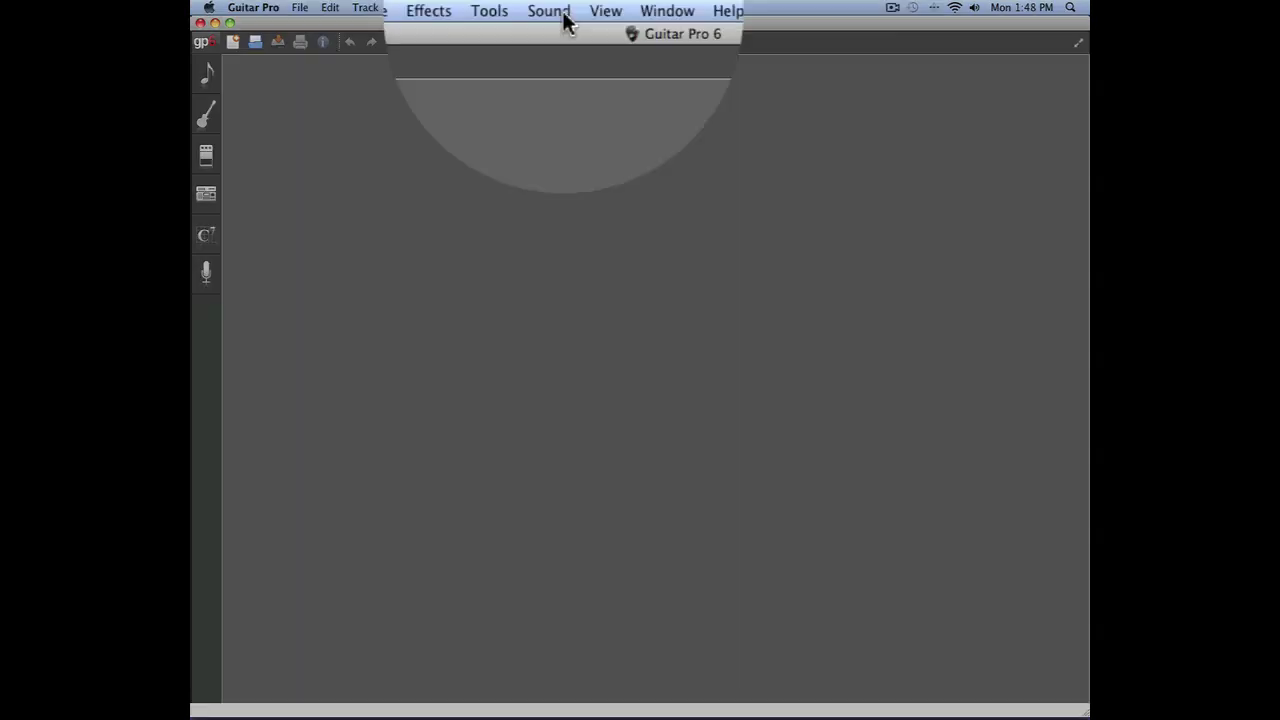
Create a new blank score document titled Steel Guitar.
click(556, 9)
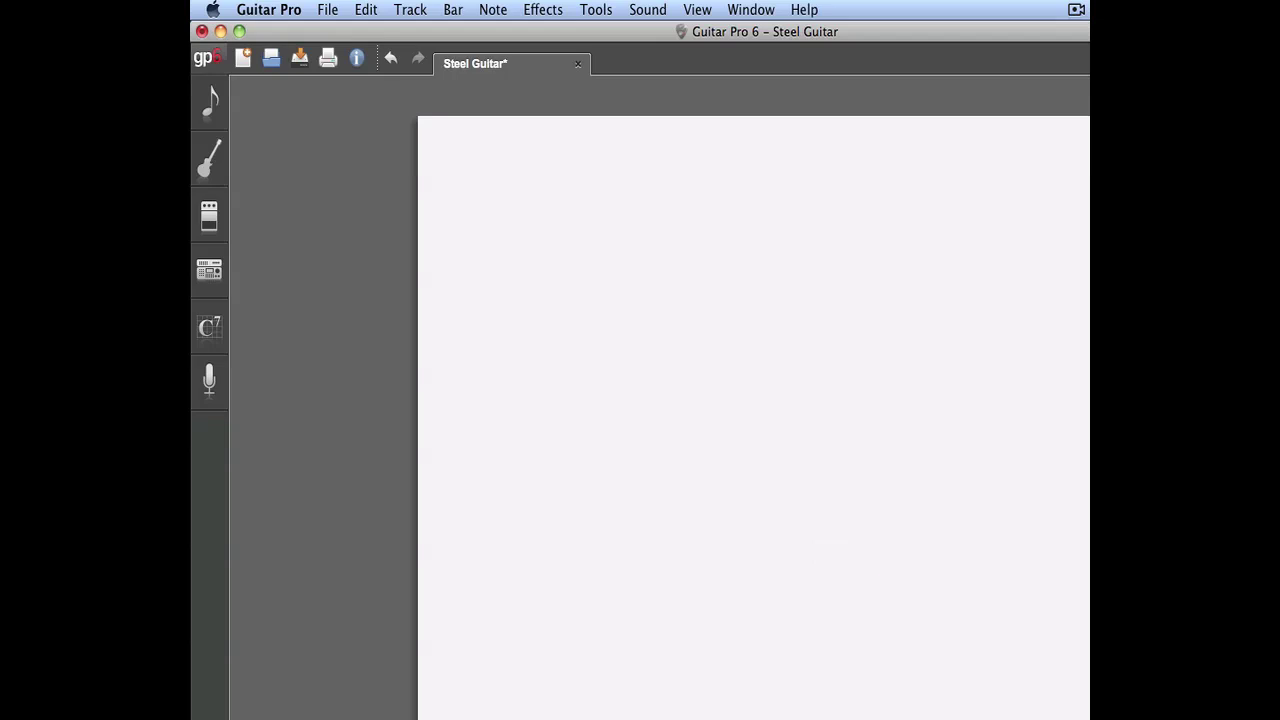
Add a Guitars > Nylon 6-string guitar track to the score.
click(423, 14)
click(490, 62)
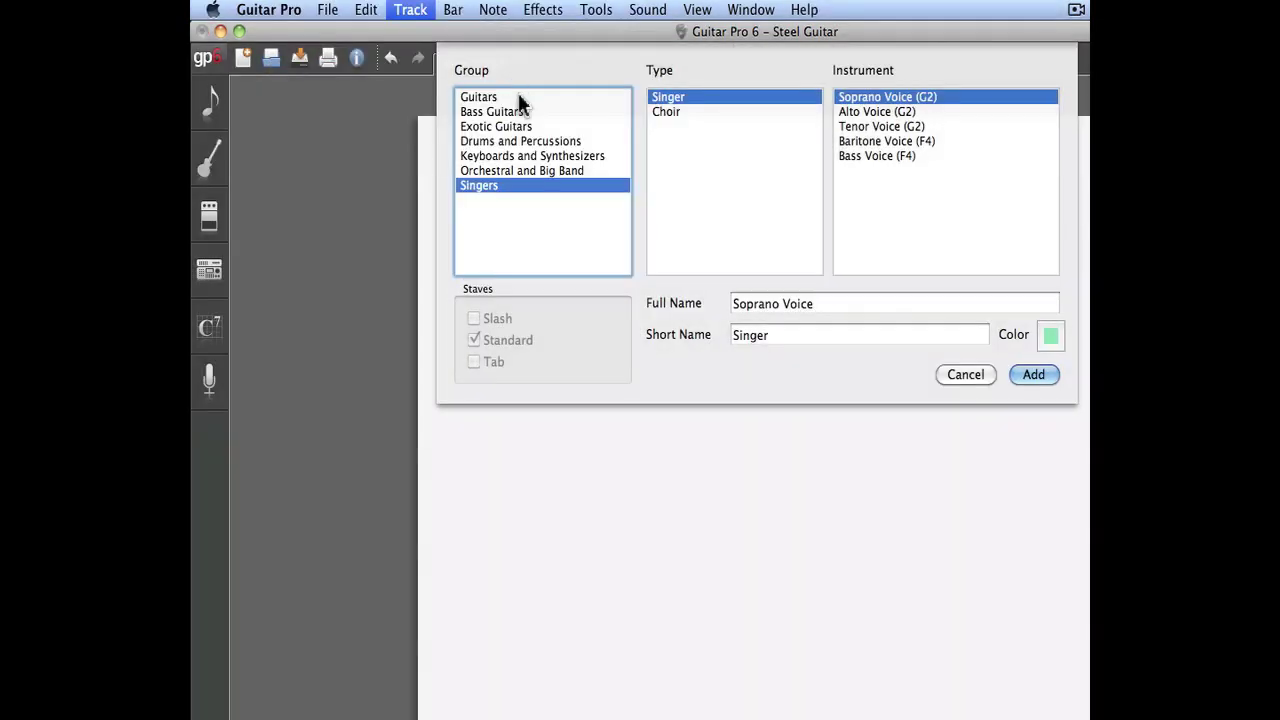
click(518, 96)
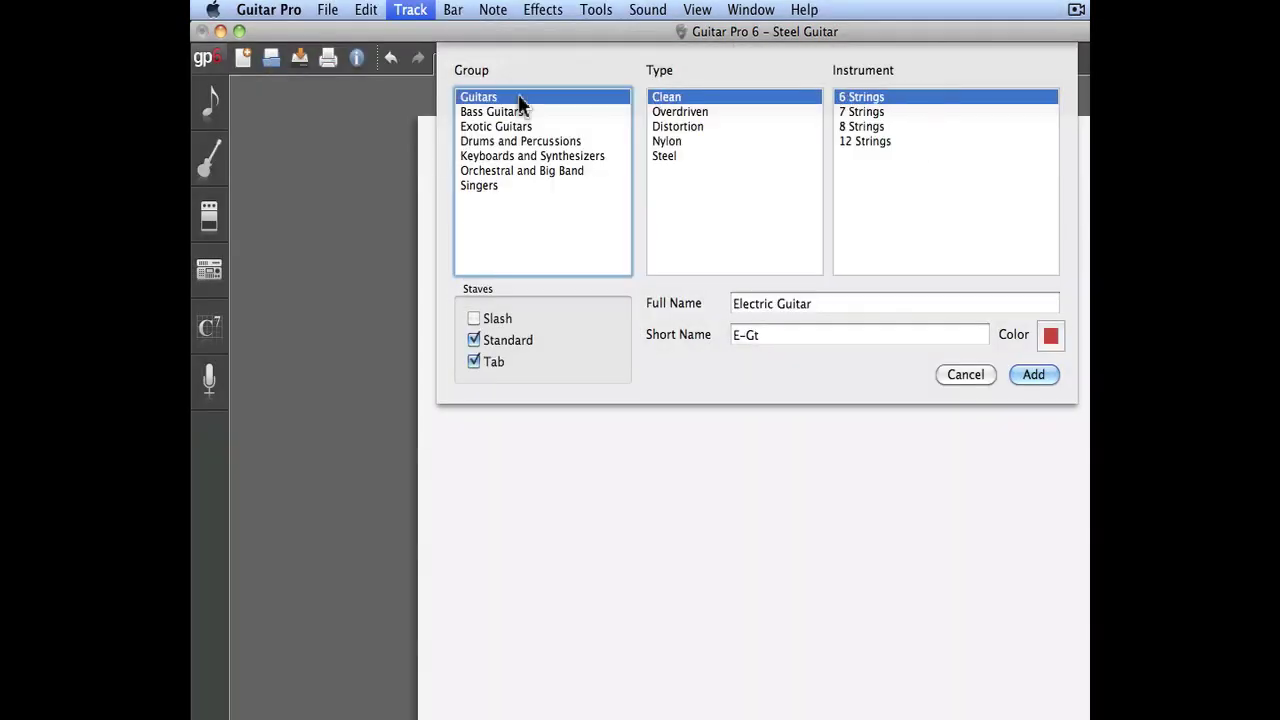
click(665, 142)
click(1037, 378)
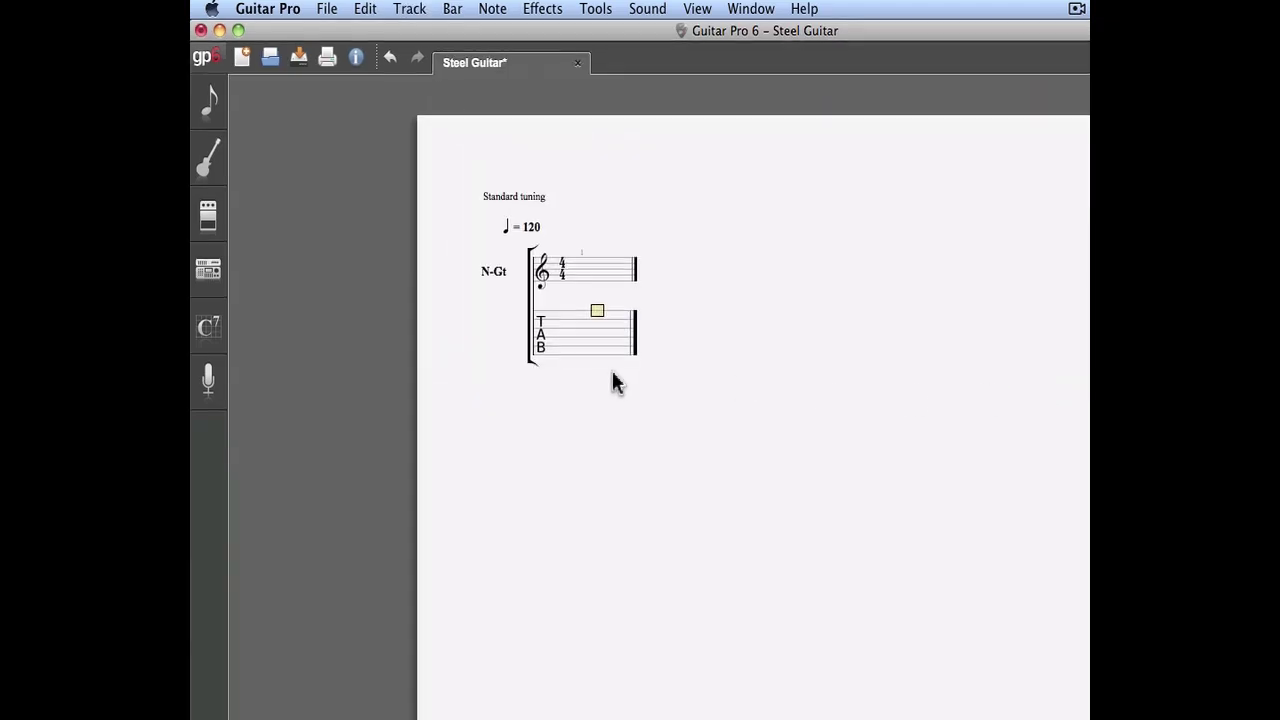
Enter a stack of open-string (0) notes in the first bar of the tab.
click(600, 358)
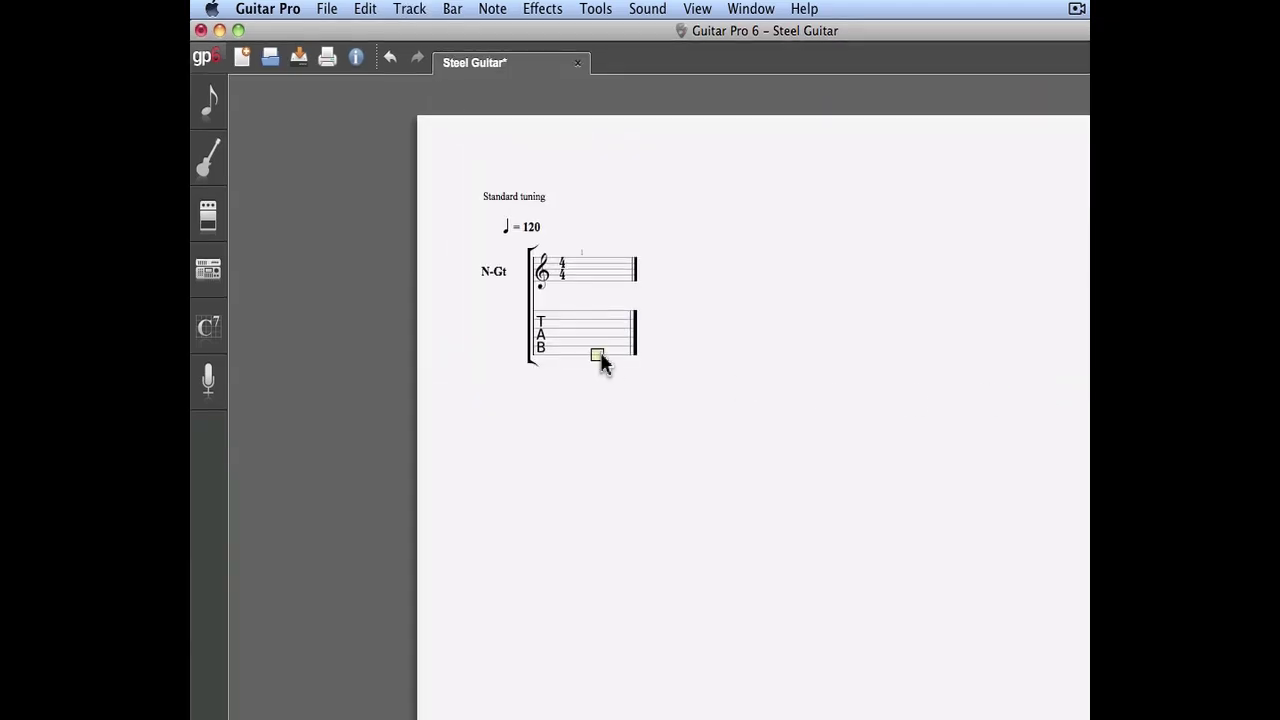
key(0)
key(Up)
key(Up)
key(Up)
key(Up)
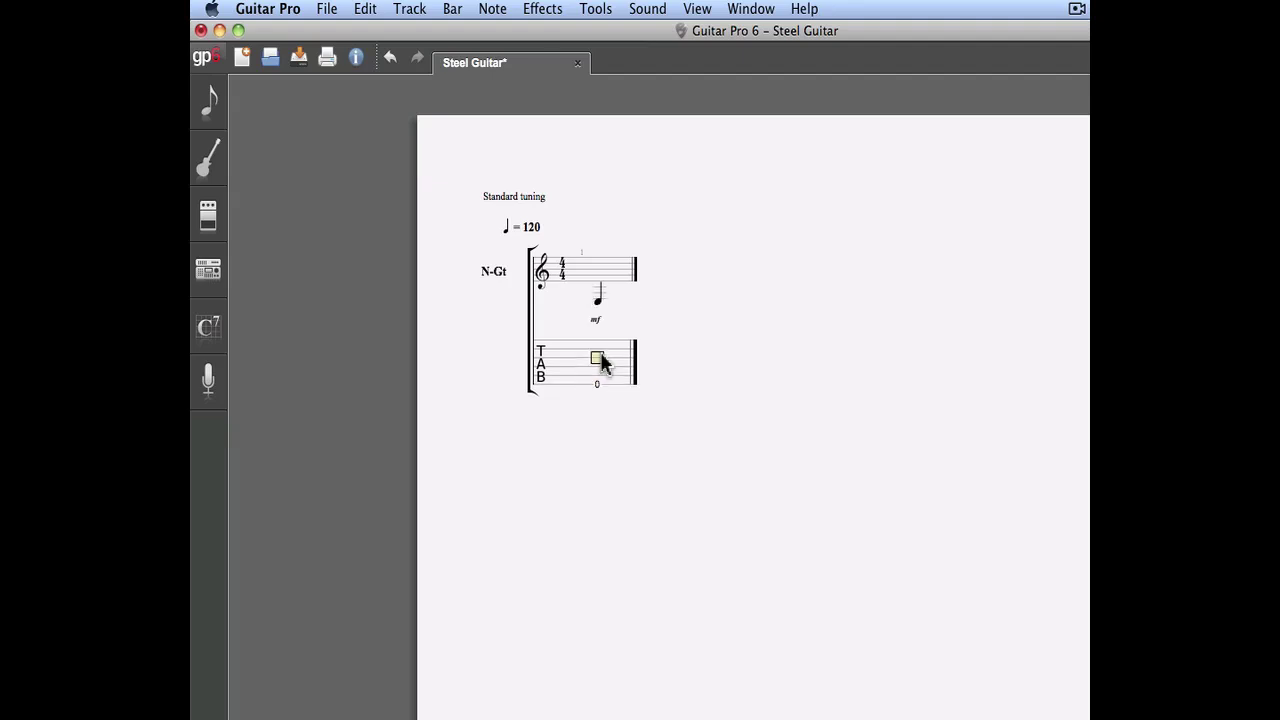
key(0)
key(Up)
key(0)
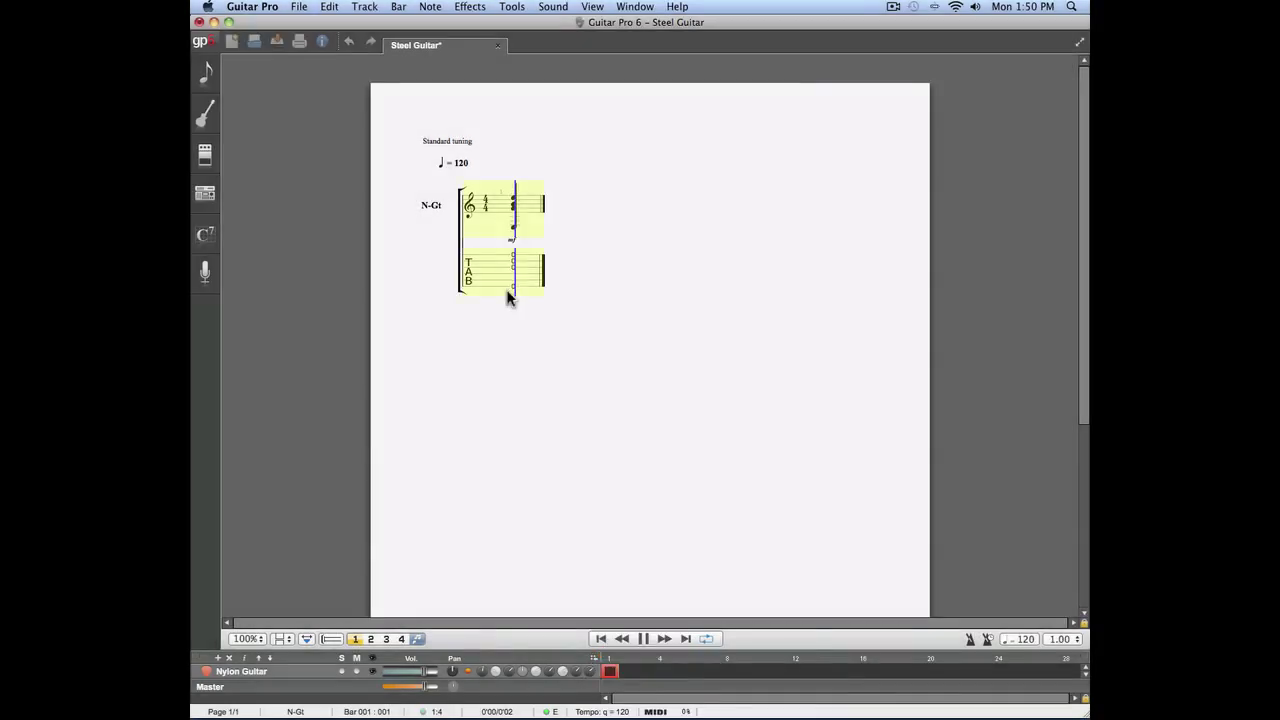
Switch playback to the Realistic Sound Engine and play the chord.
click(510, 289)
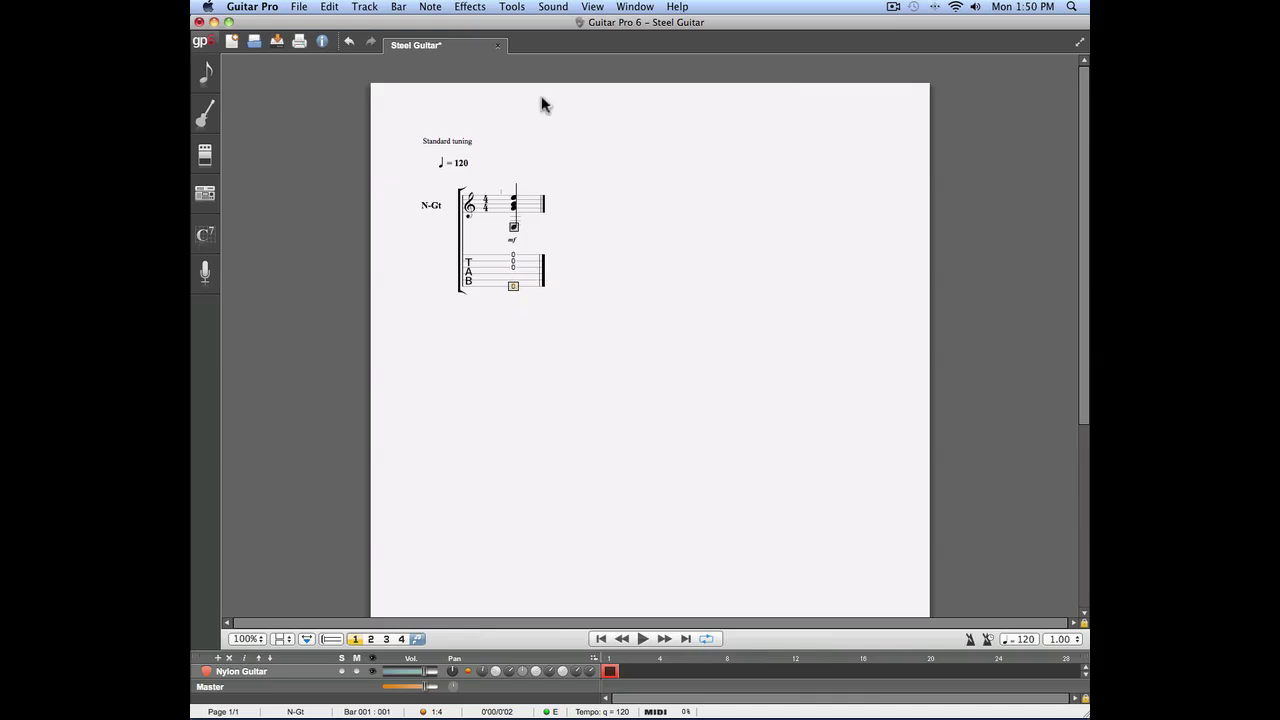
click(552, 8)
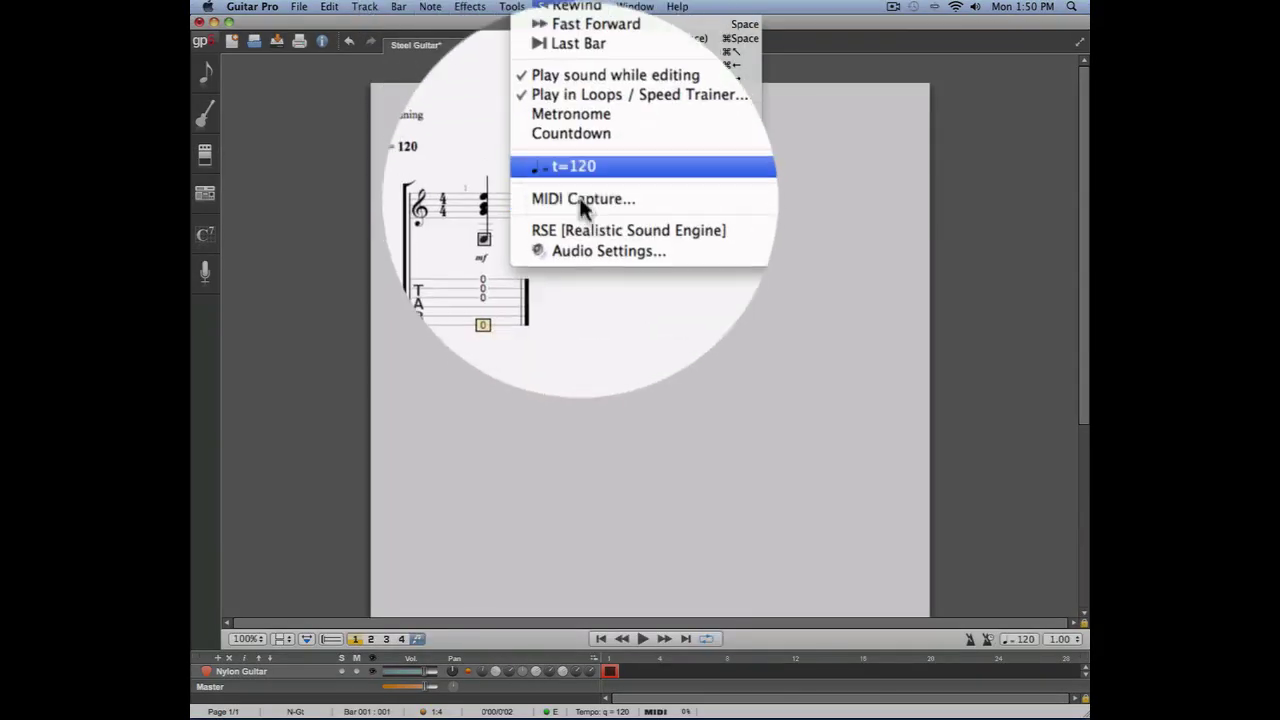
click(702, 221)
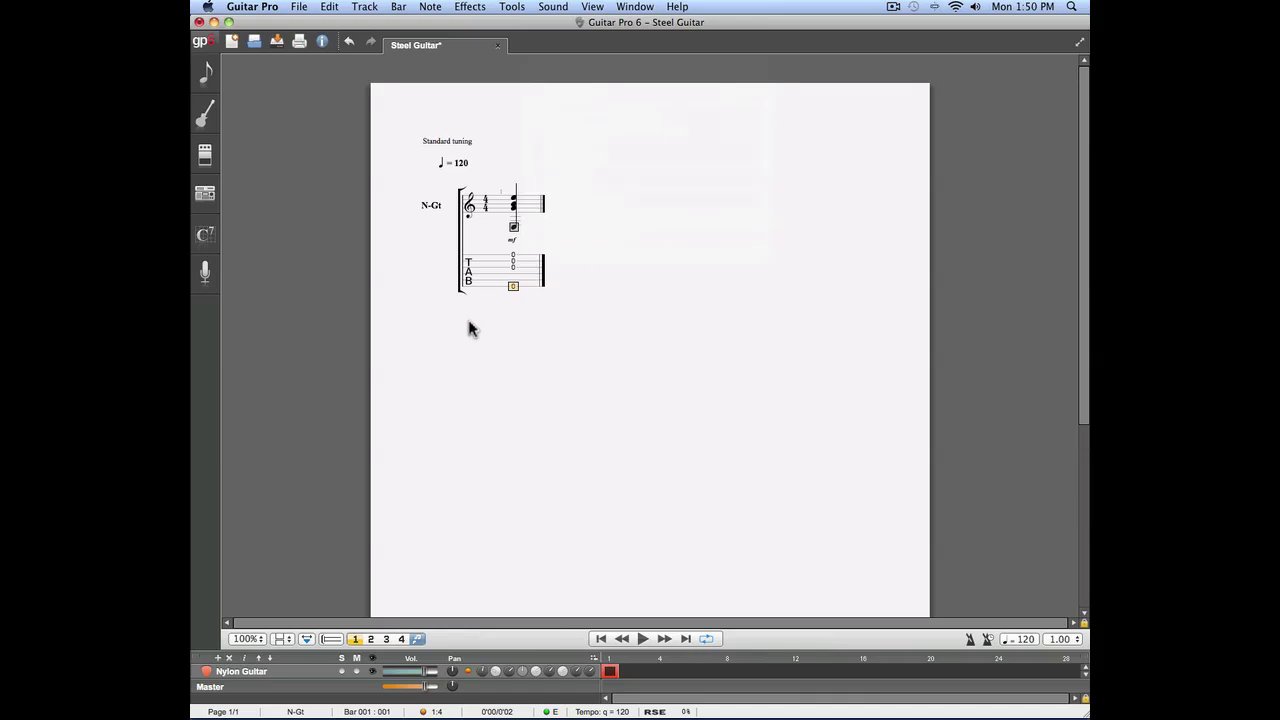
key(space)
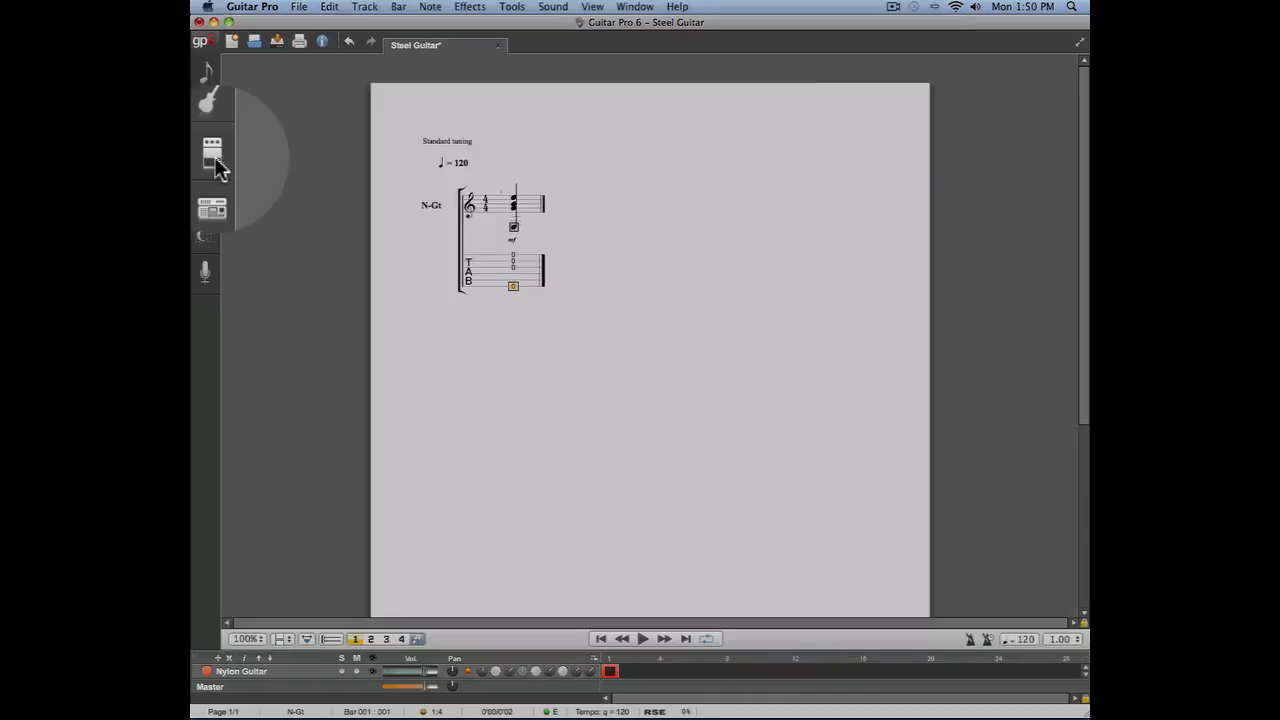
Show the Nylon Guitar effects chain with its 10 Band EQ in Variation 1.
click(215, 160)
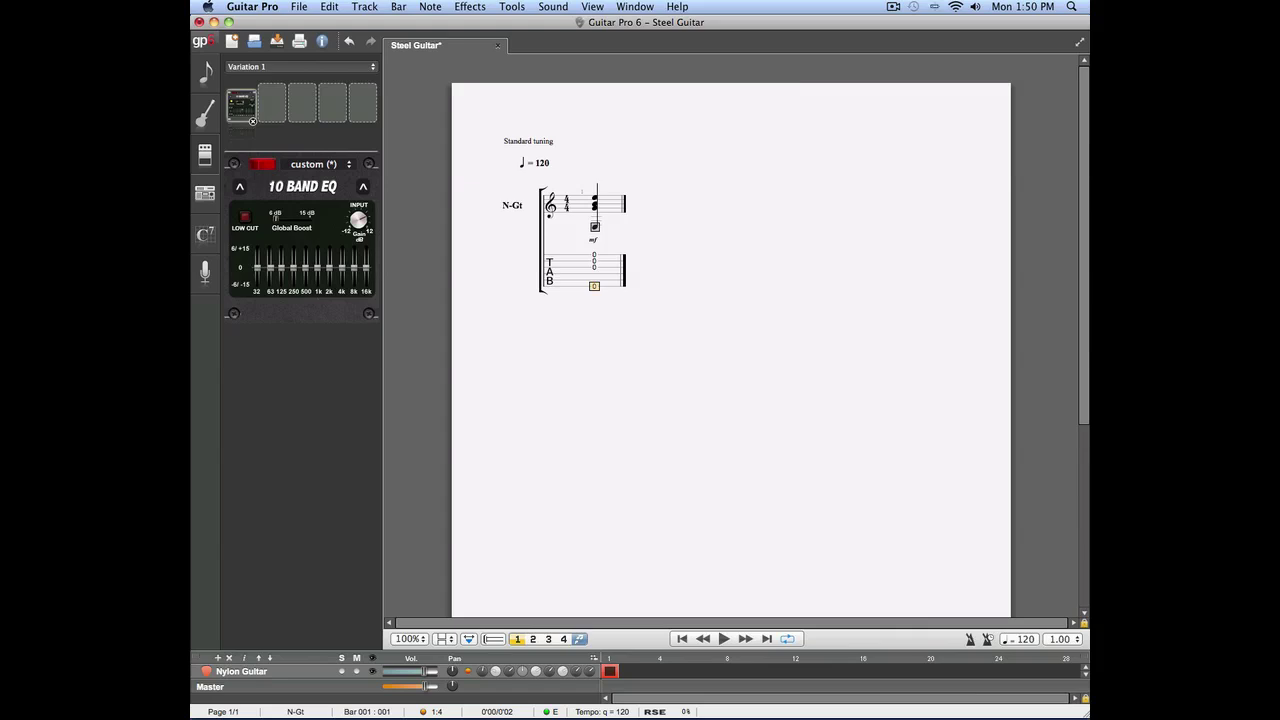
Add a Distortion electric guitar track below the nylon guitar.
click(364, 7)
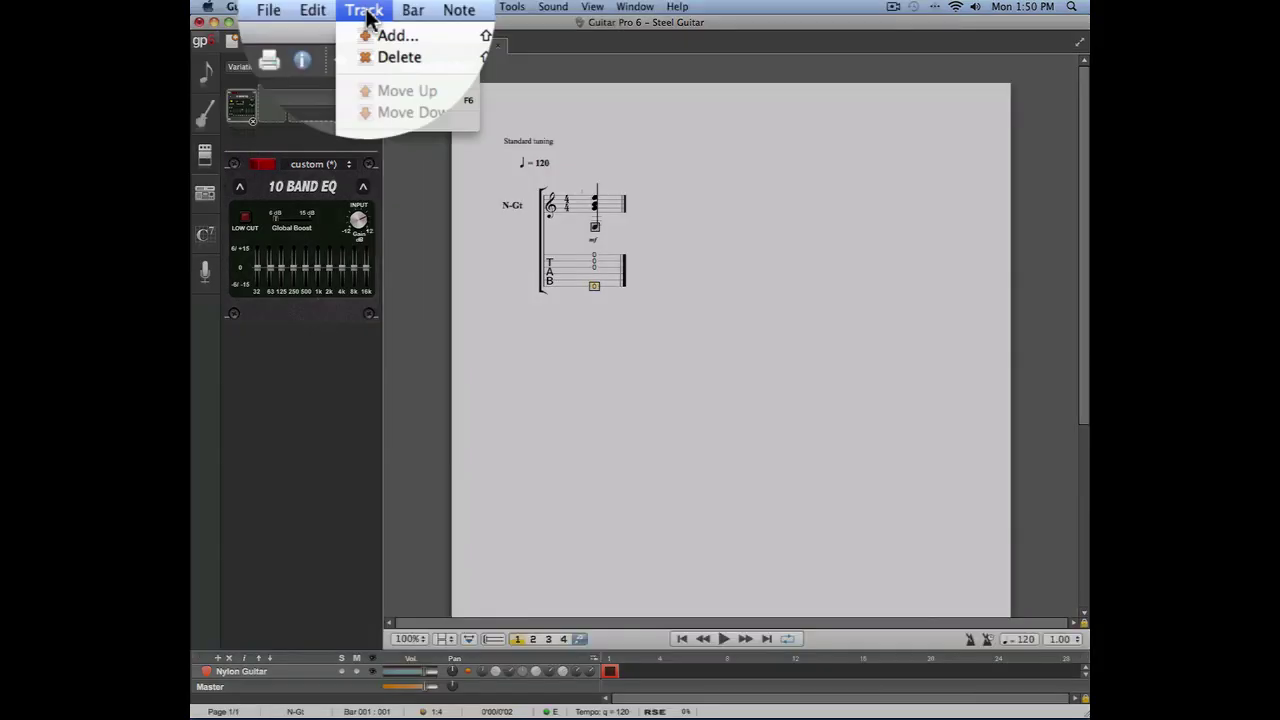
click(427, 37)
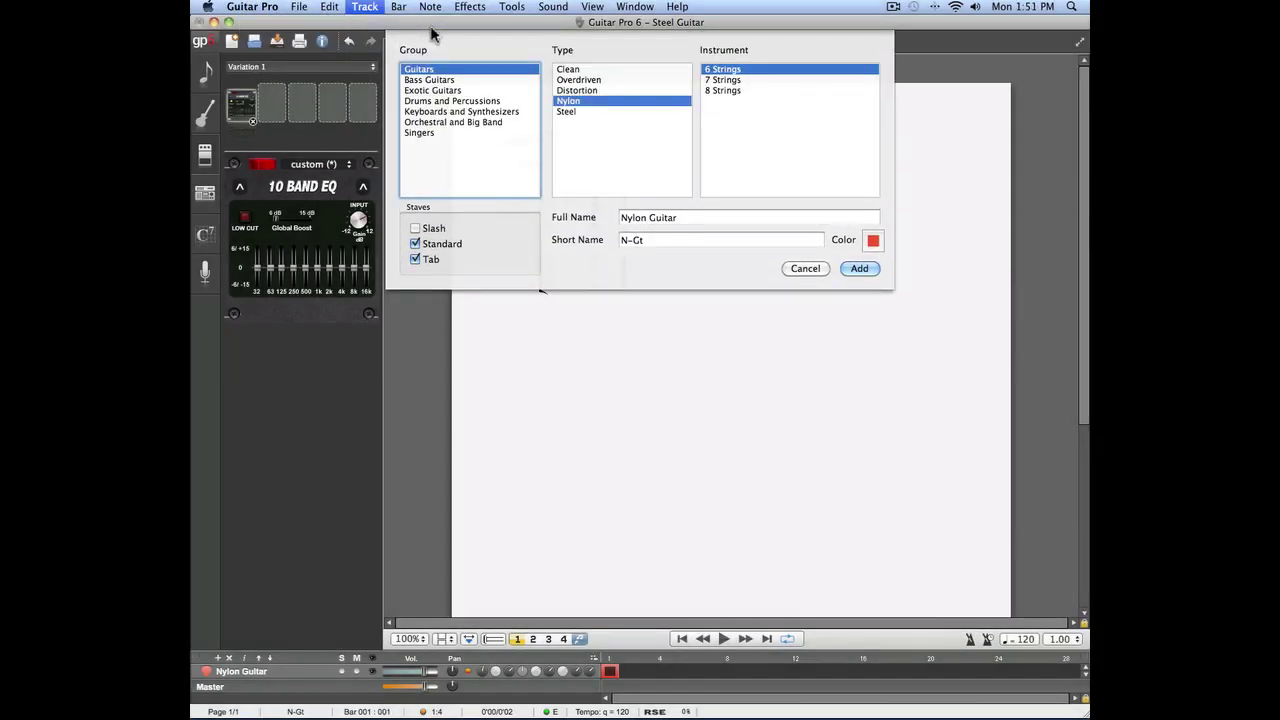
click(575, 91)
key(Return)
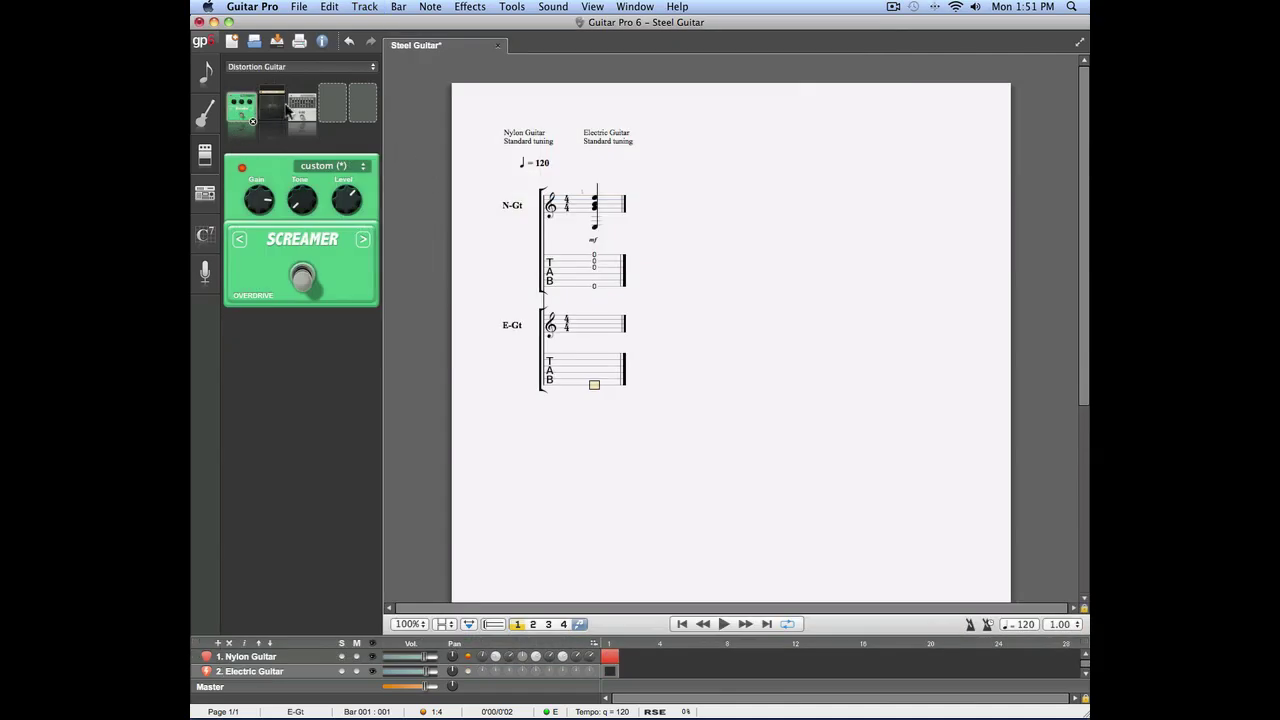
Add a Spring reverb from Delay/Reverb to the Nylon Guitar's effects chain.
click(300, 660)
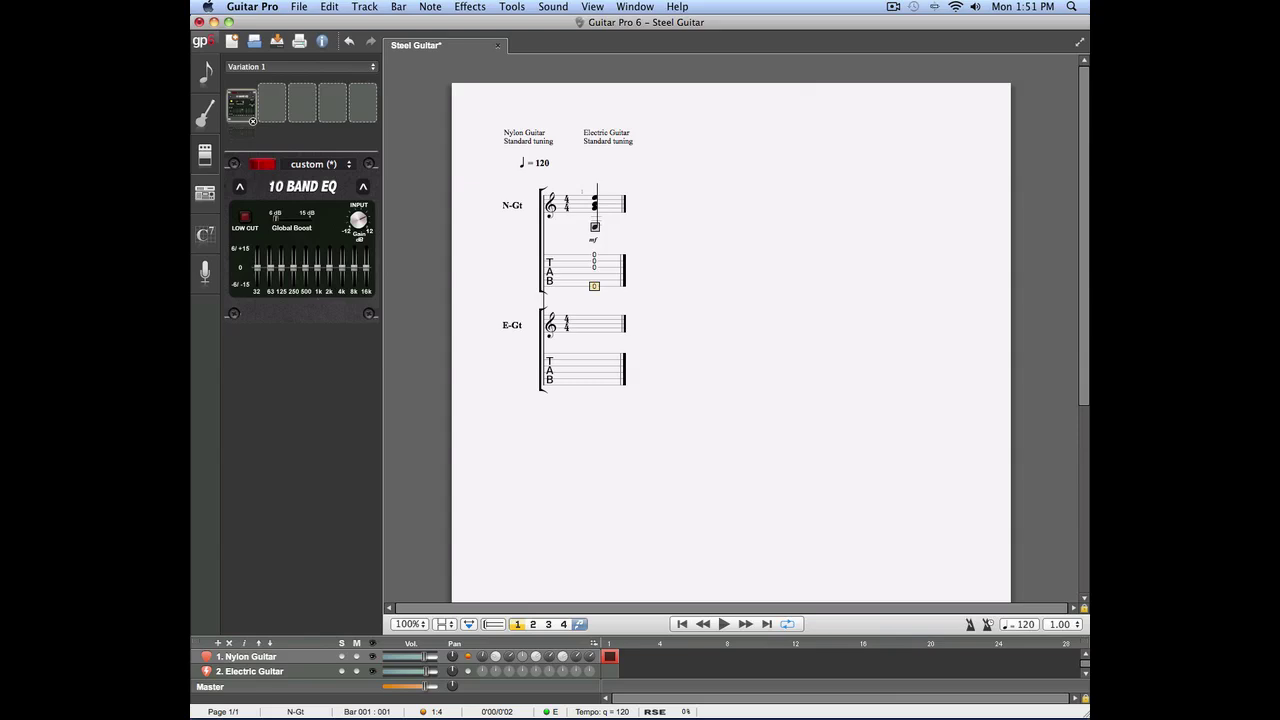
click(276, 108)
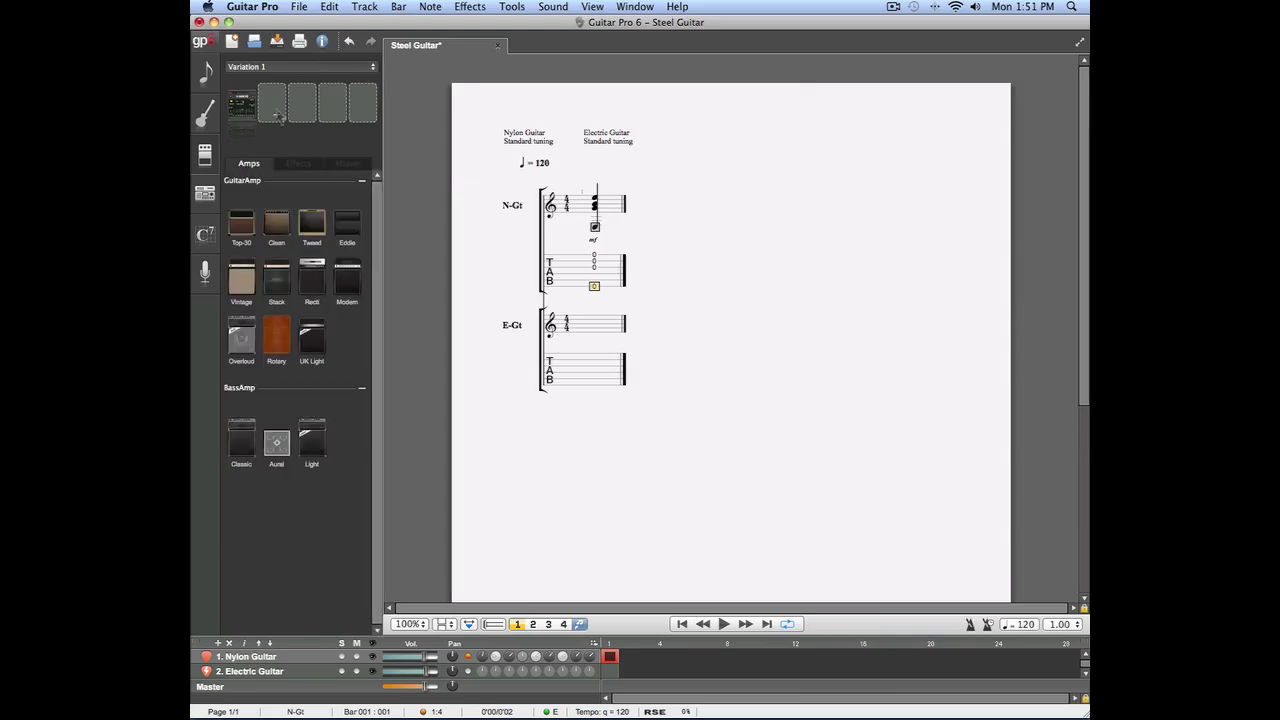
click(346, 163)
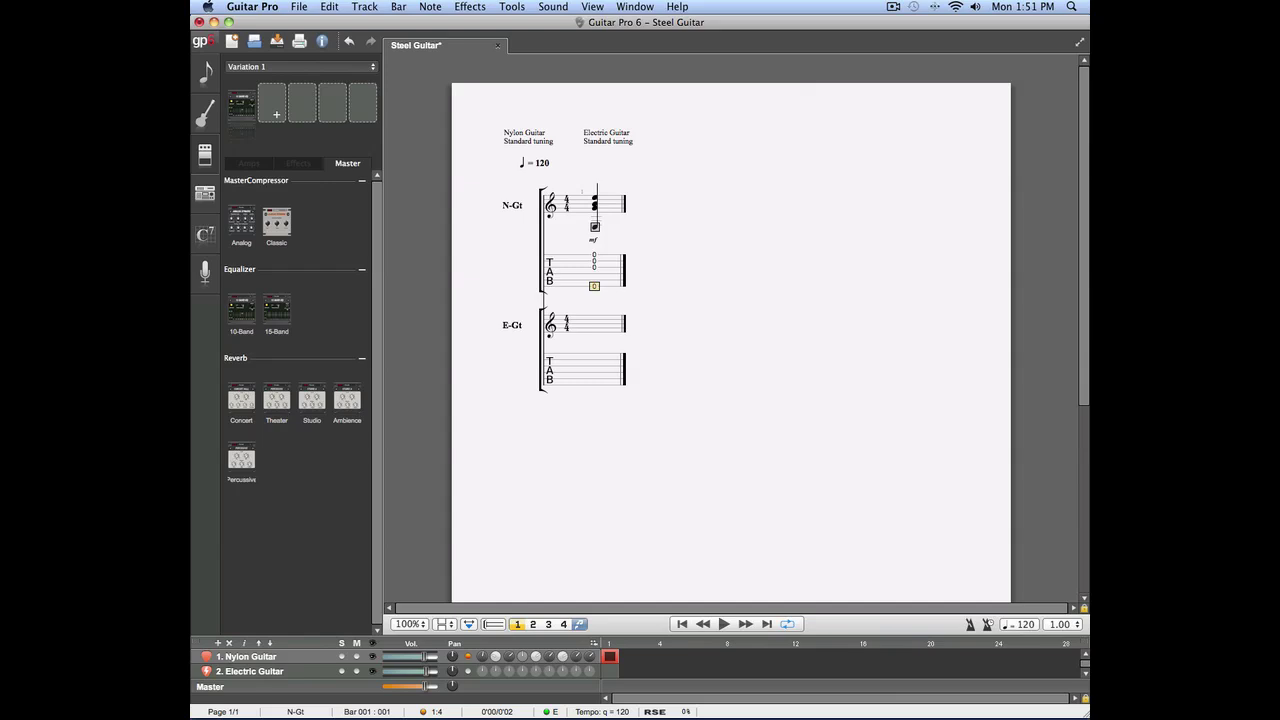
click(306, 171)
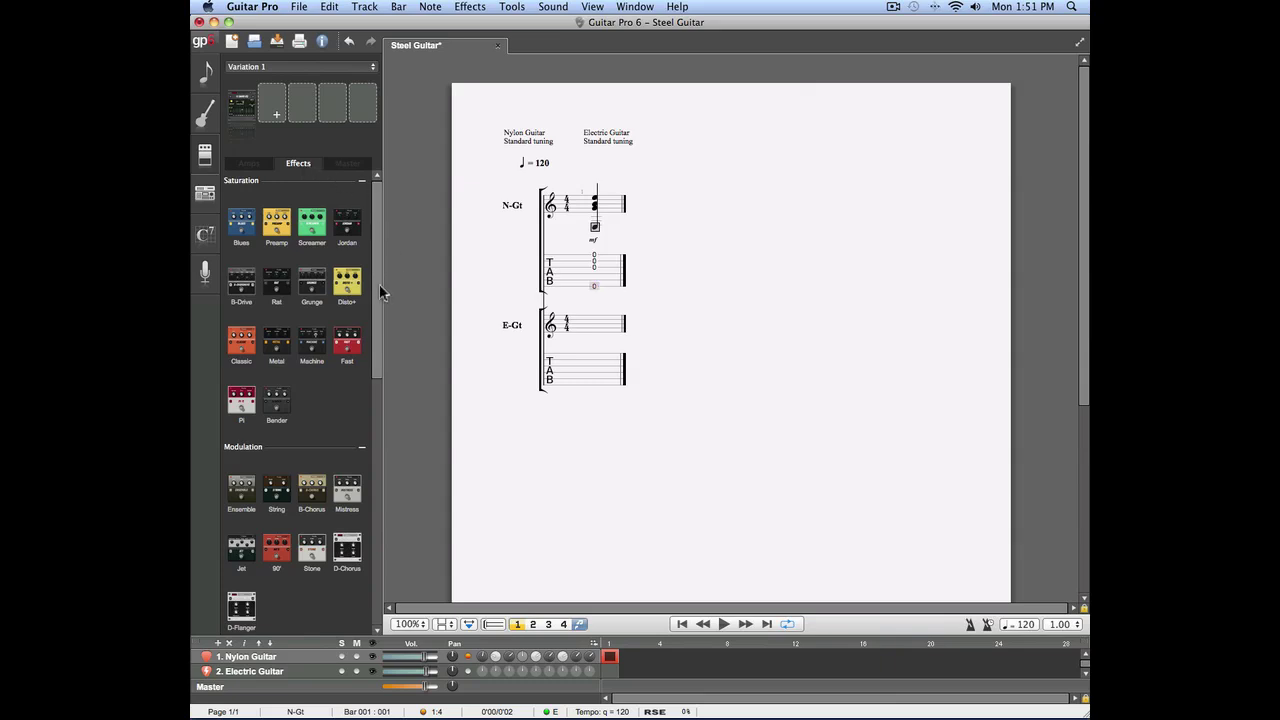
drag(380, 292, 371, 548)
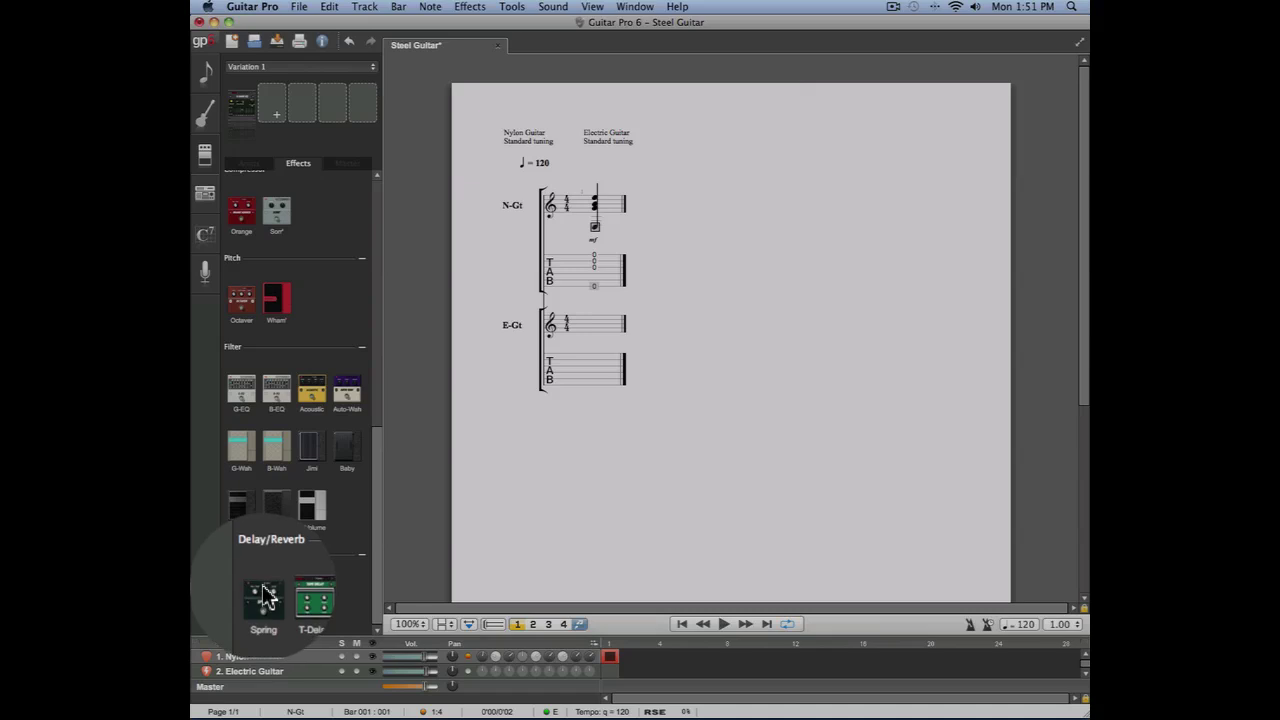
double_click(262, 588)
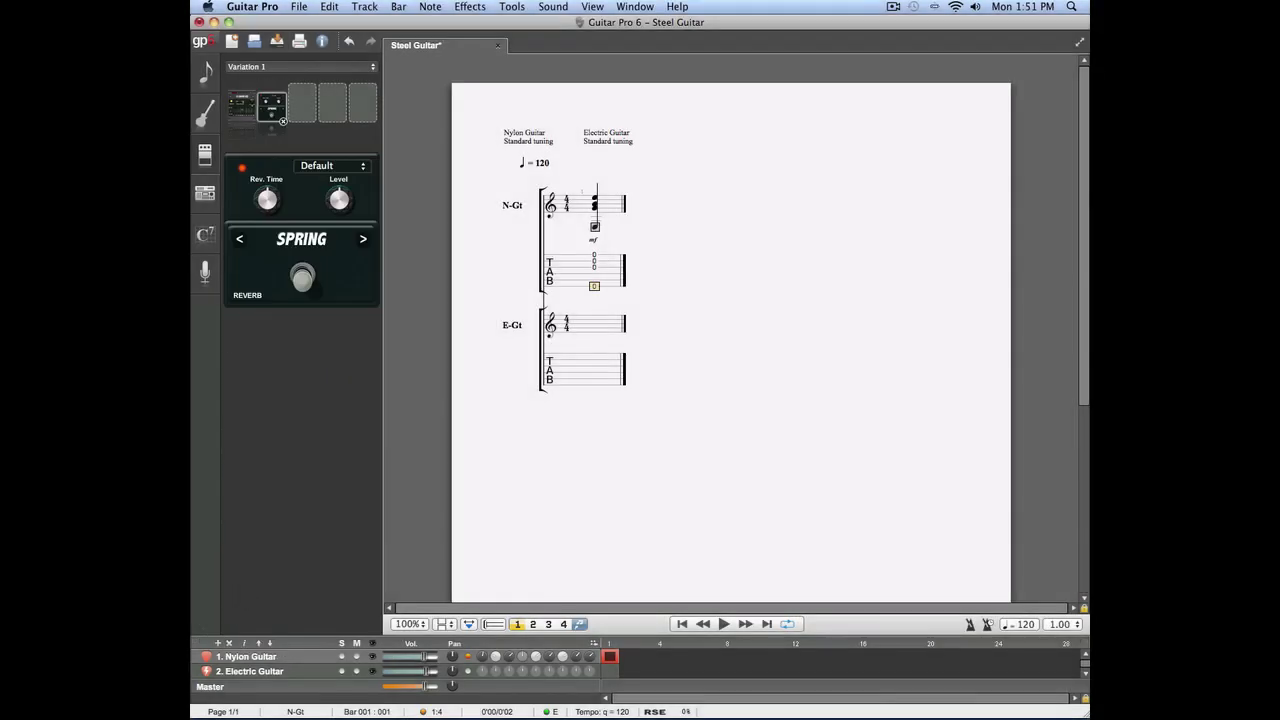
Play the score and set the first bar to repeat as a Simple Loop.
mouse_move(267, 200)
key(space)
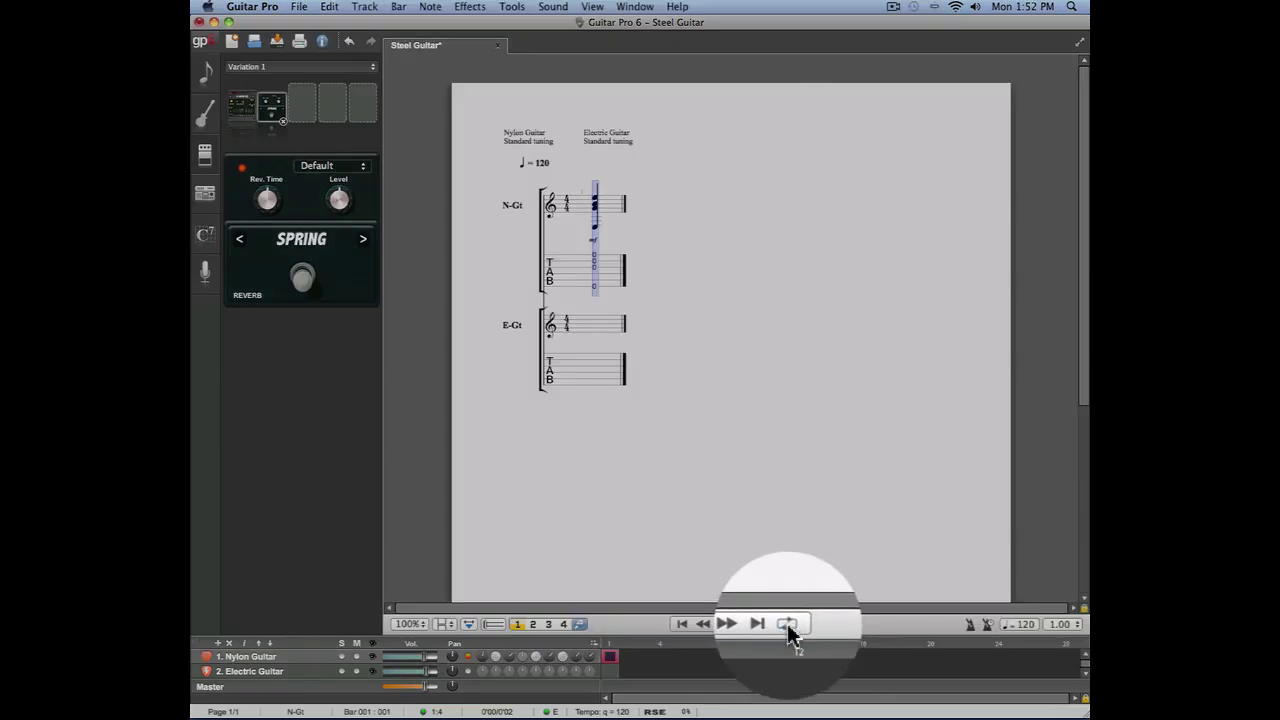
click(788, 625)
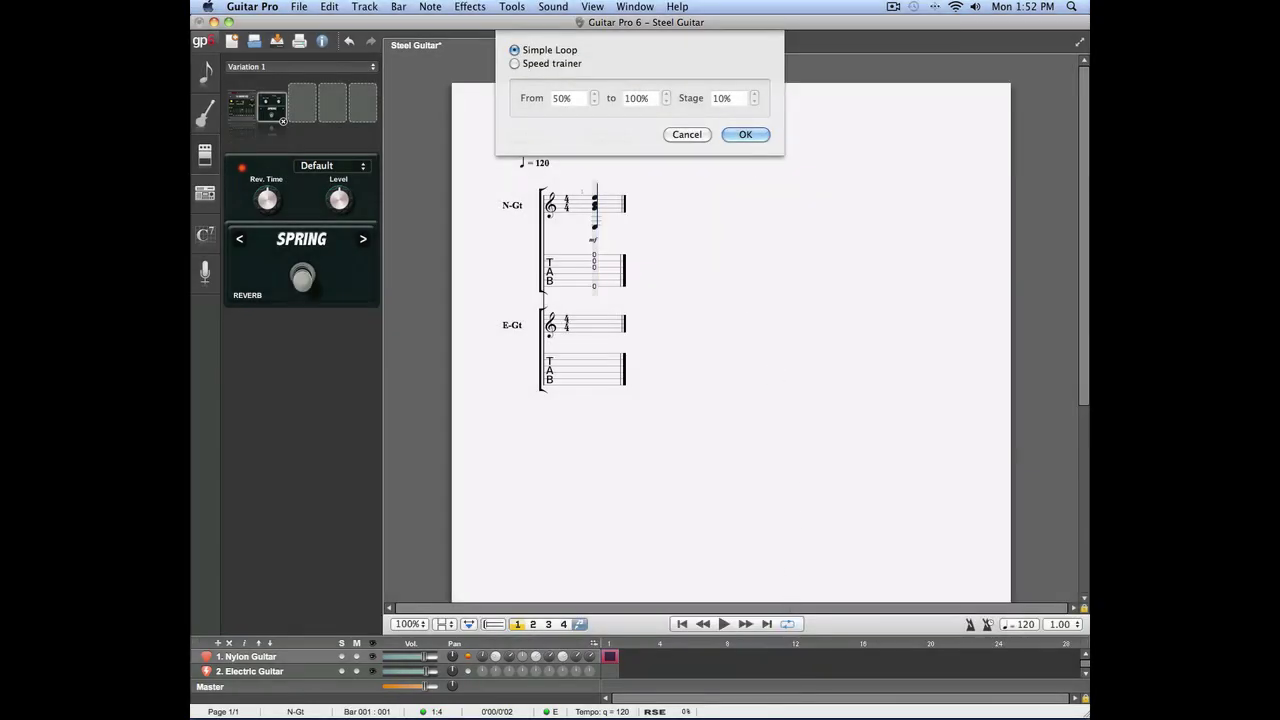
key(Return)
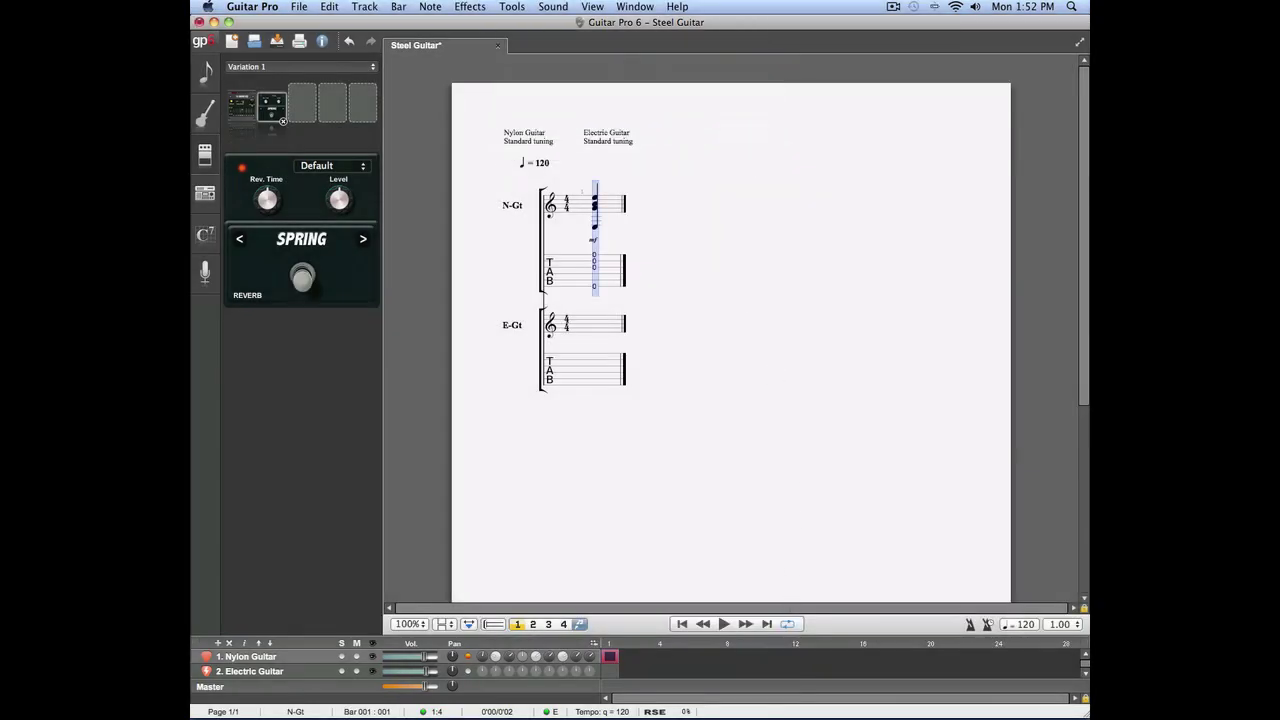